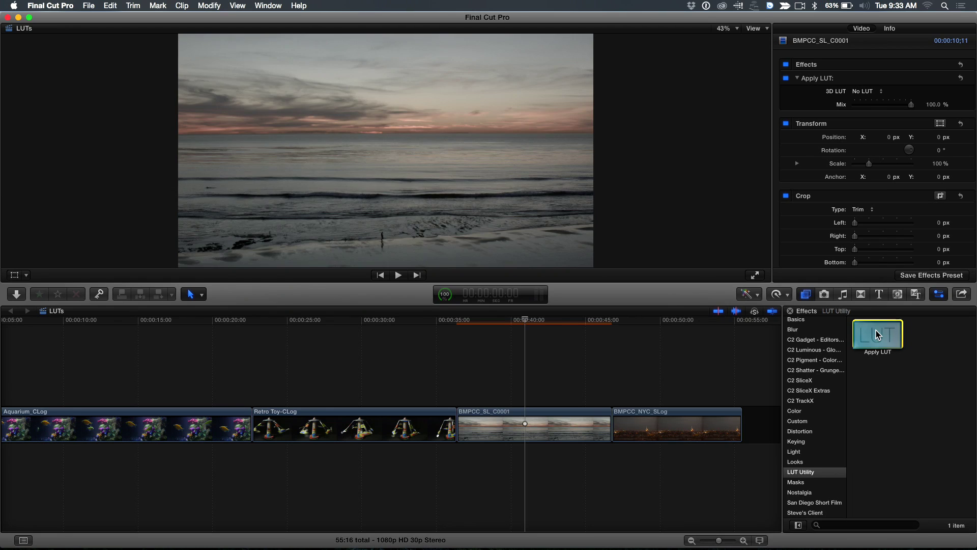
Step: Add Apply LUT to the Aquarium_CLog clip and set its 3D LUT to Canon Log to Rec709
left_click_drag(859, 336, 194, 428)
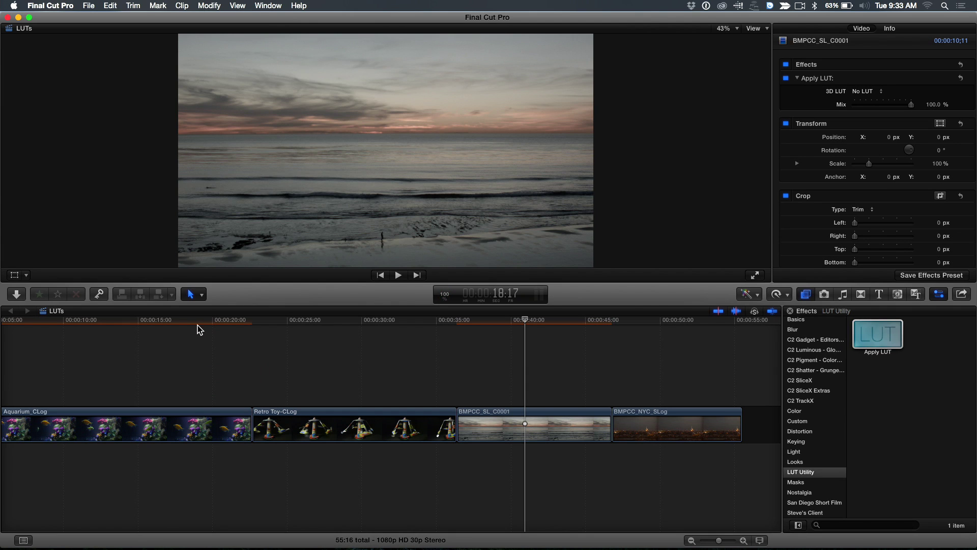
left_click(199, 324)
left_click(208, 325)
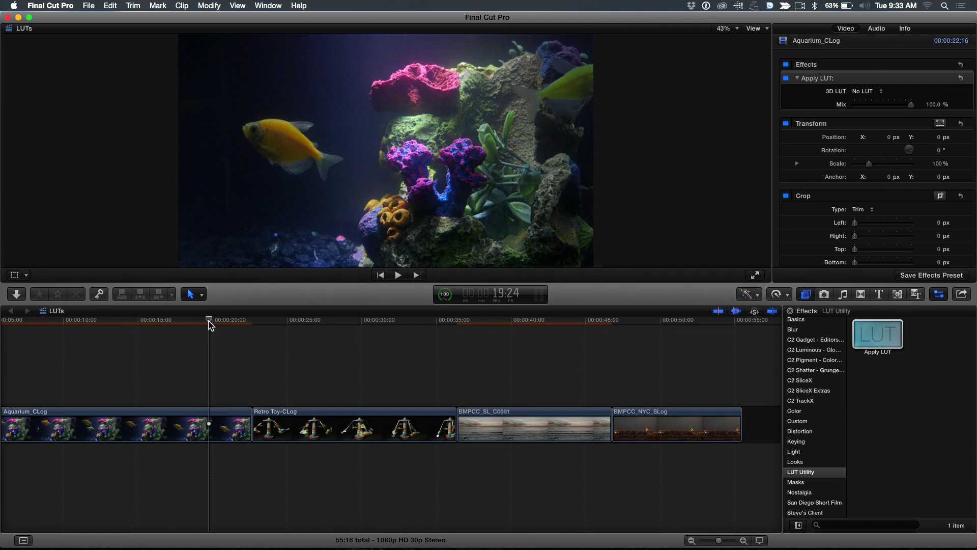
left_click(865, 91)
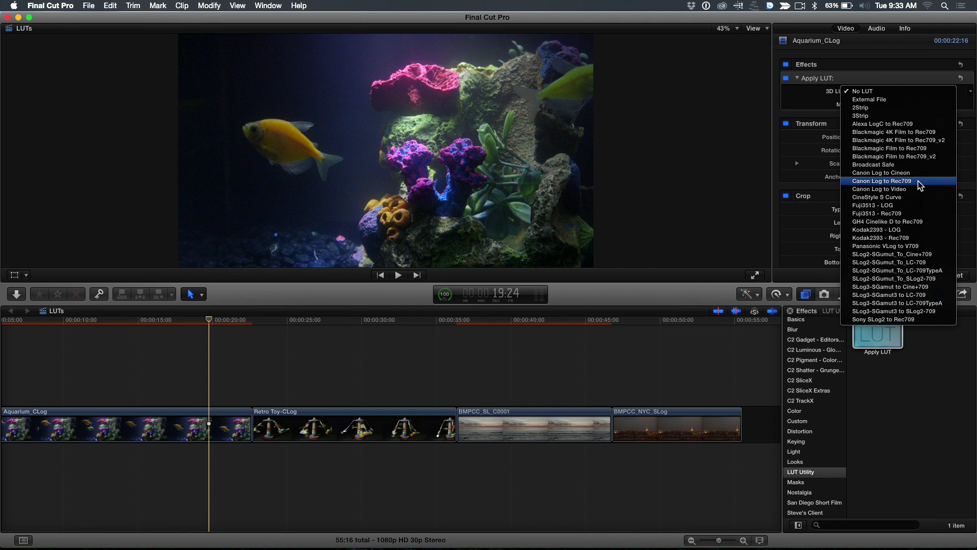
left_click(920, 184)
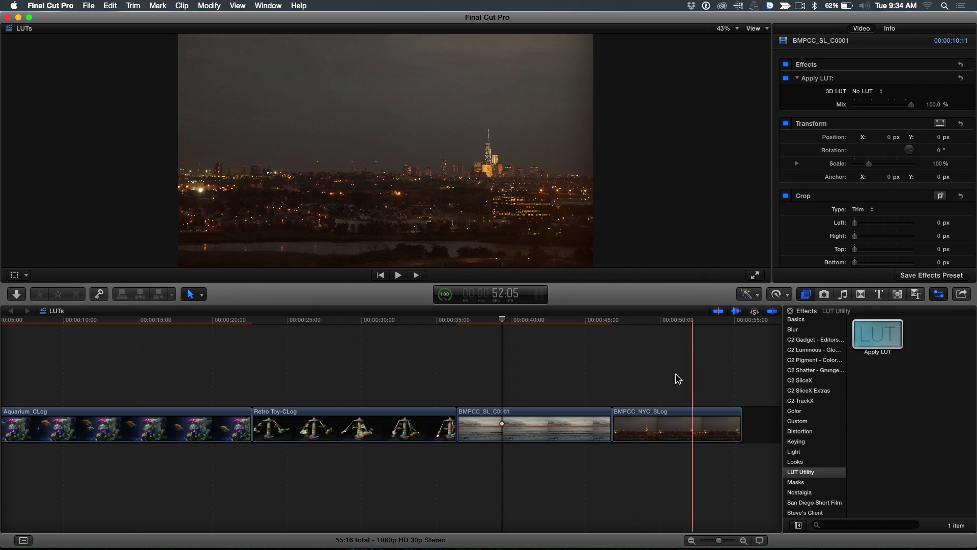
Step: Set the BMPCC_SL_C0001 beach clip's Apply LUT to Blackmagic Film to Rec709
left_click(510, 427)
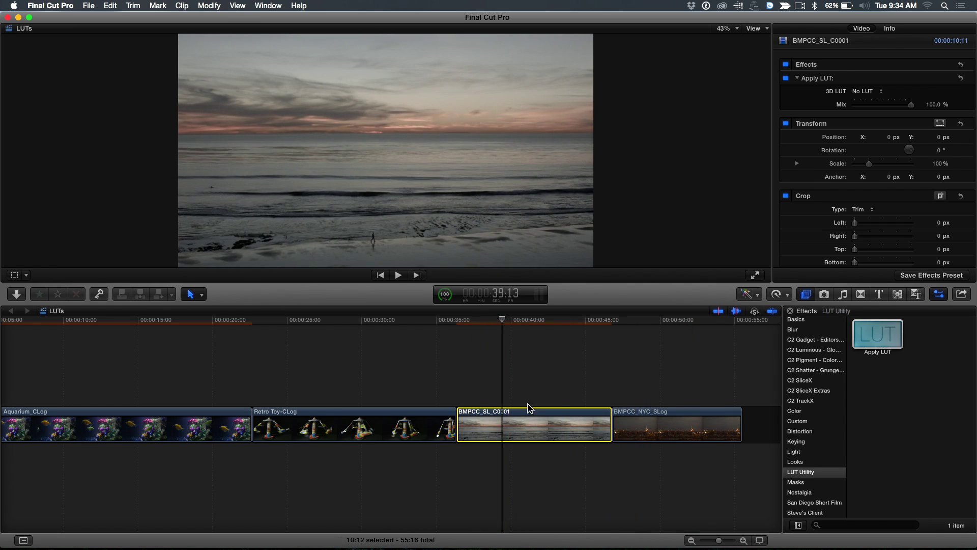
left_click(862, 92)
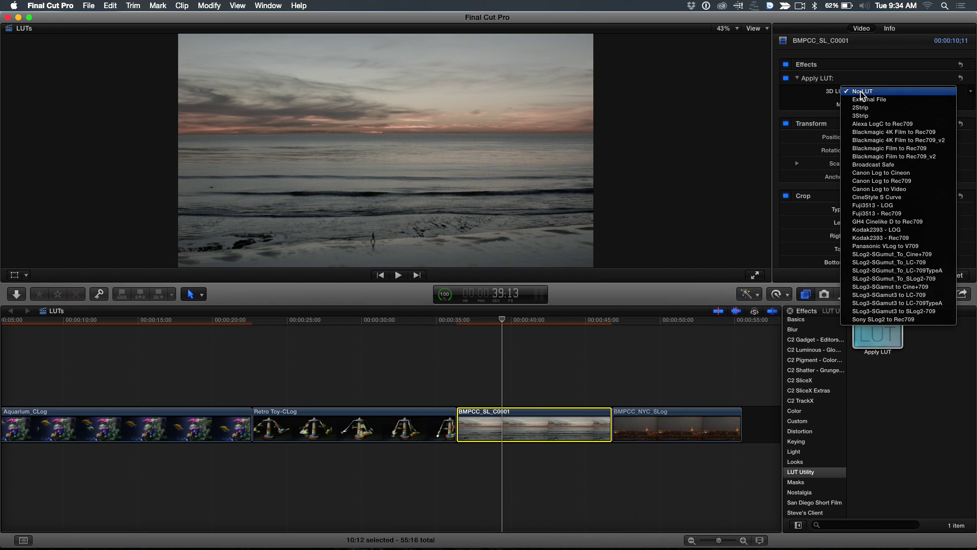
left_click(887, 148)
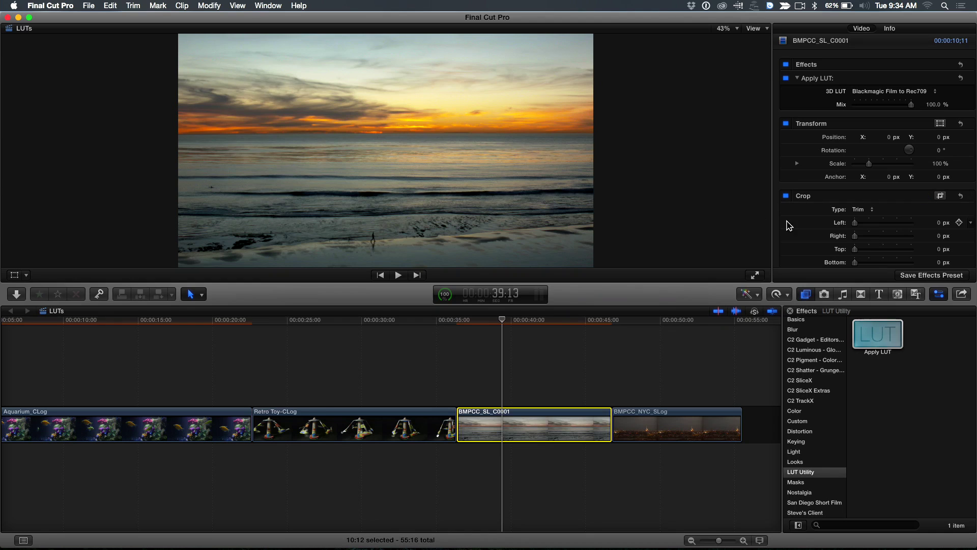
left_click(869, 97)
left_click(791, 111)
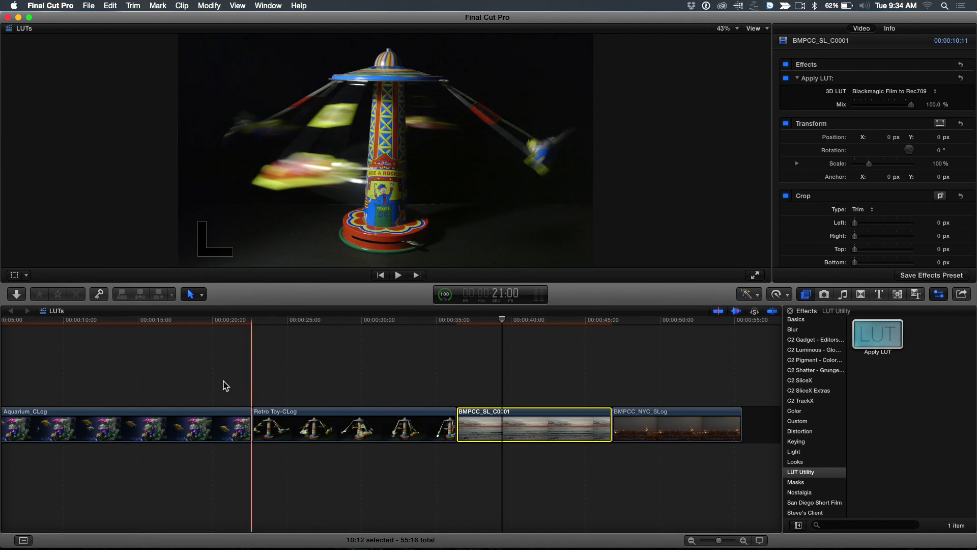
Step: Delete the Apply LUT effect from the Aquarium_CLog clip, then check the Edit menu
left_click(192, 420)
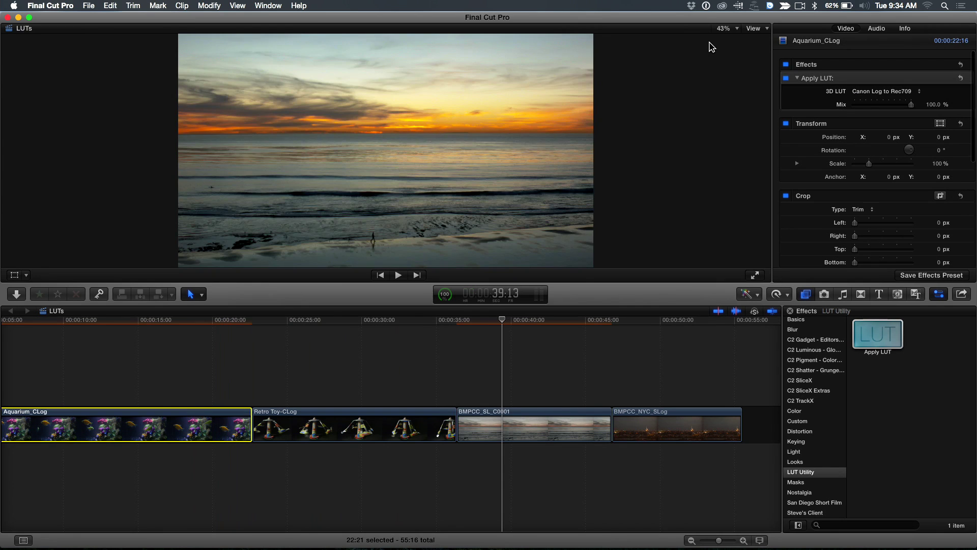
left_click(844, 79)
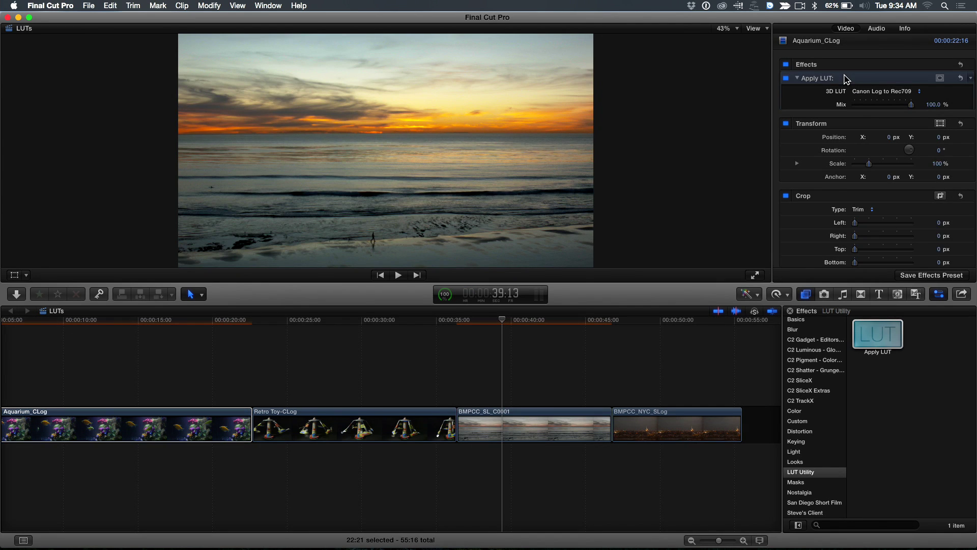
key("Delete")
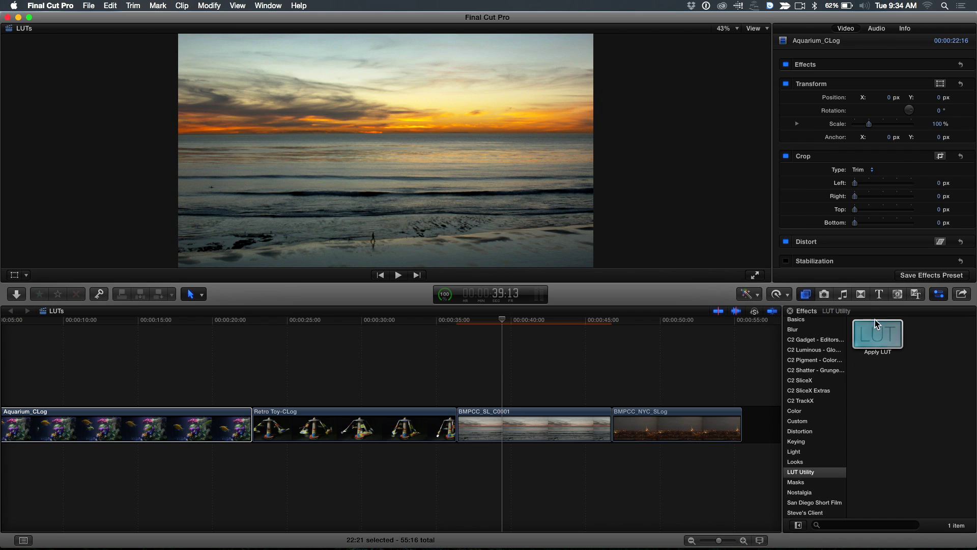
left_click(112, 6)
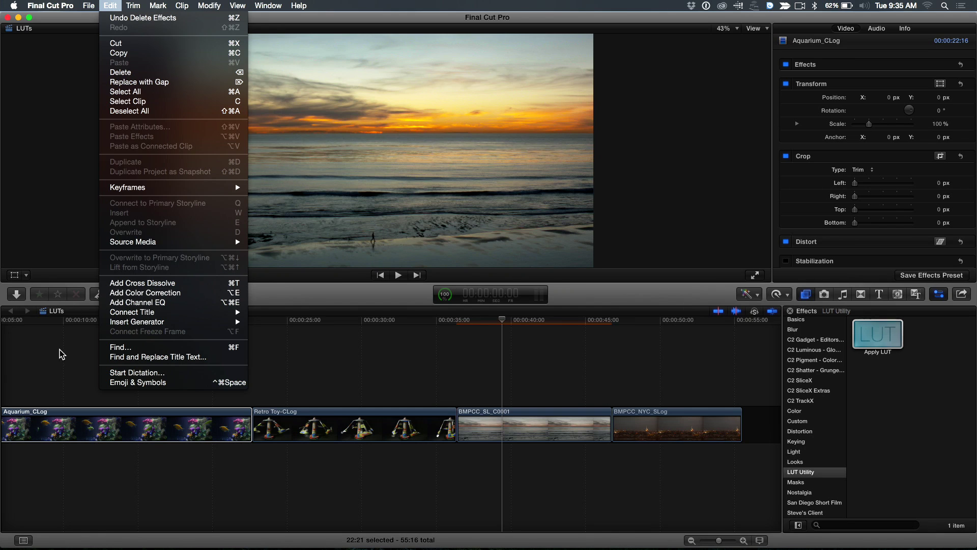
Step: Set Apply LUT as the default video effect and confirm Add Apply LUT in the Edit menu
left_click(61, 353)
left_click(216, 327)
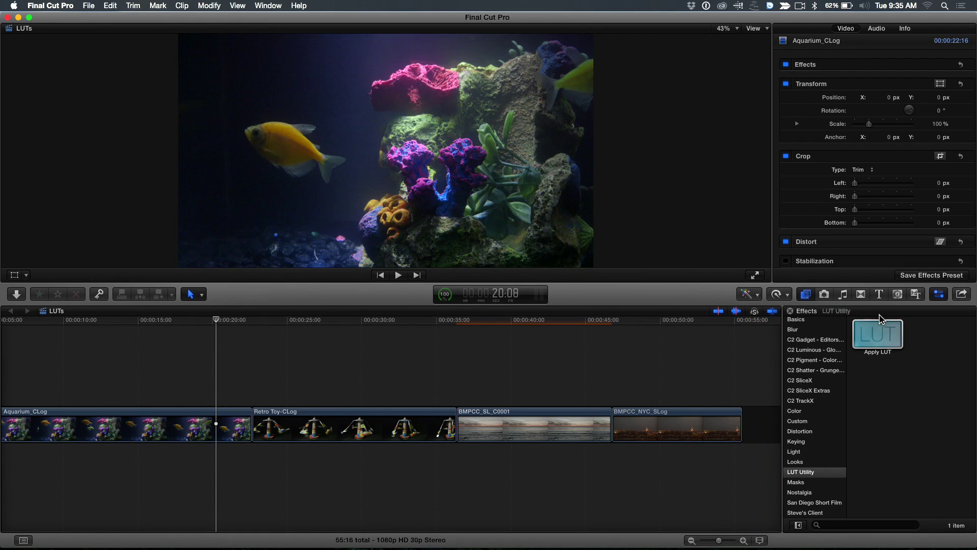
right_click(876, 335)
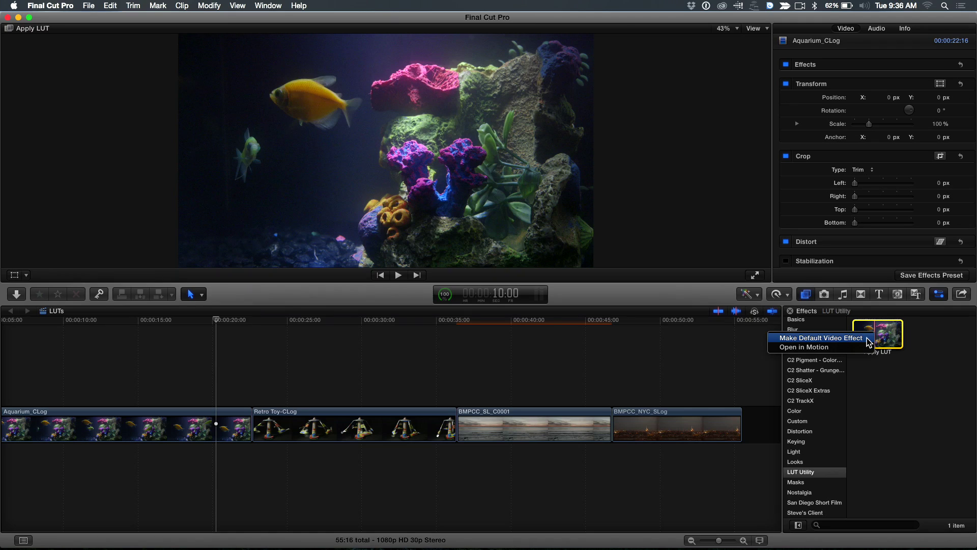
left_click(867, 338)
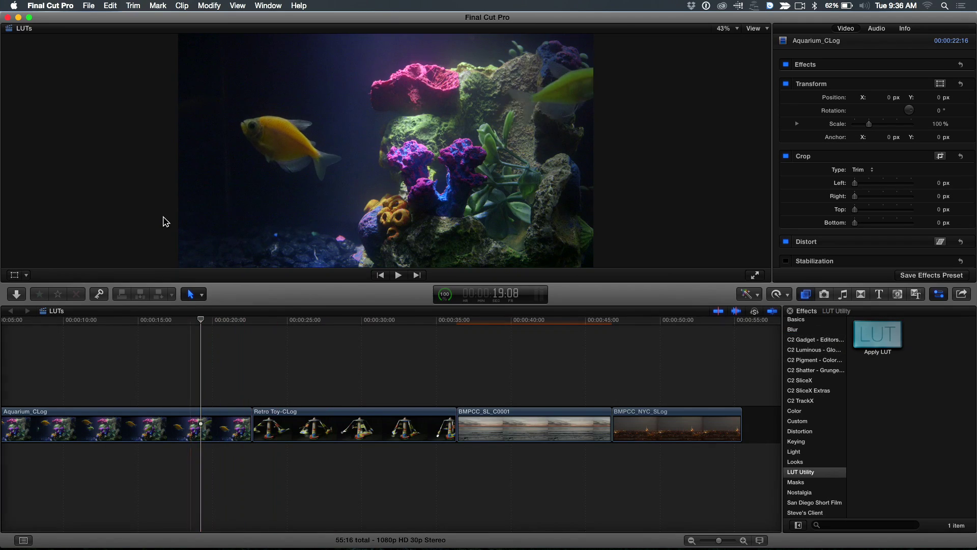
left_click(109, 6)
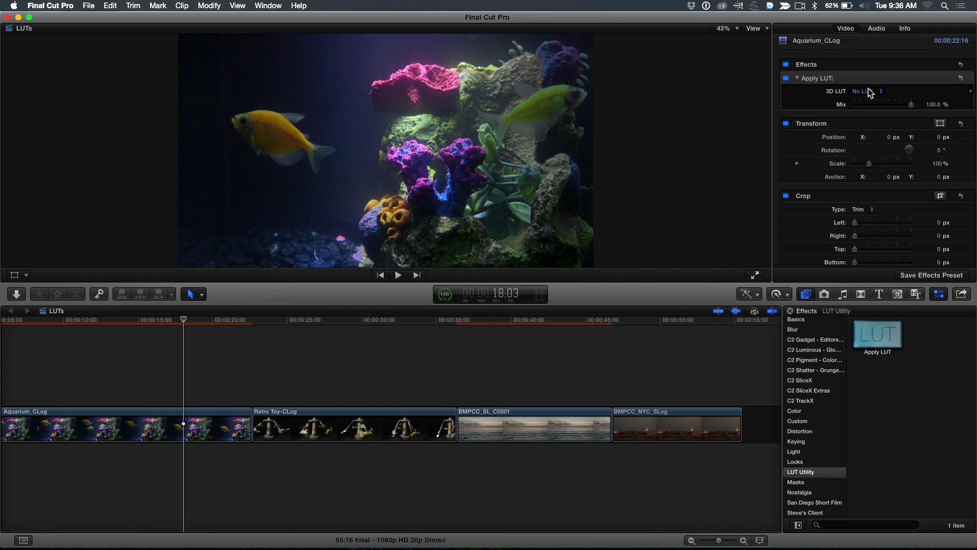
Step: Regrade the aquarium clip with Canon Log to Rec709 and start a 'Canon Log to 709' effects preset
left_click(867, 90)
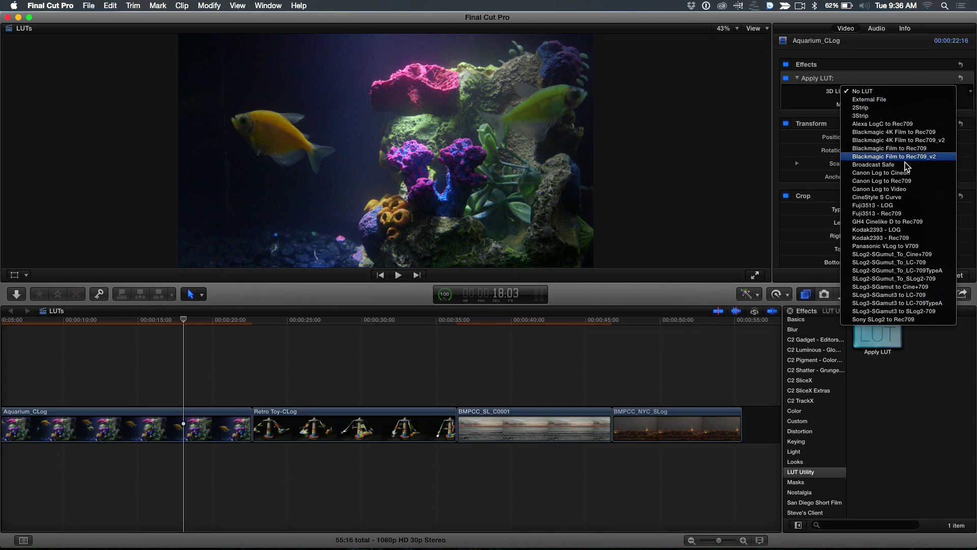
left_click(915, 181)
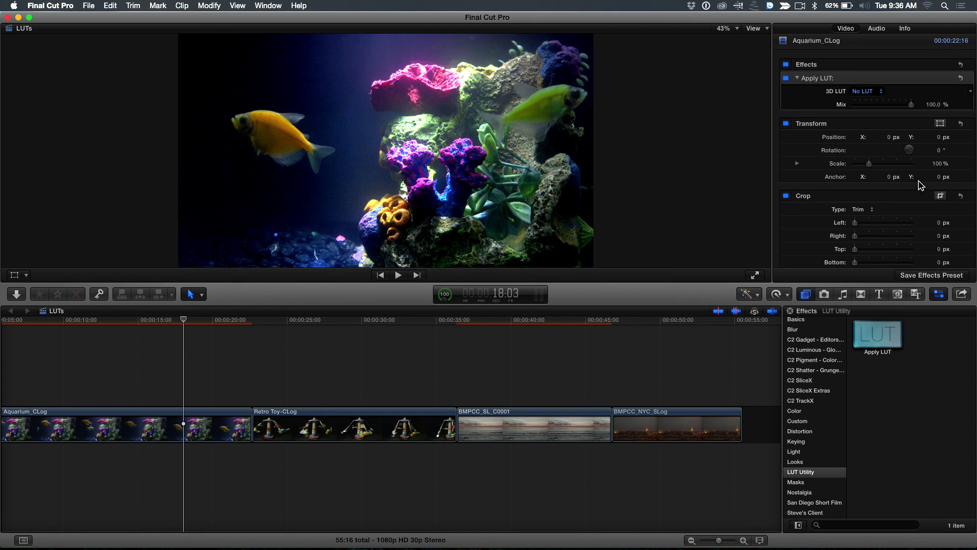
left_click(203, 390)
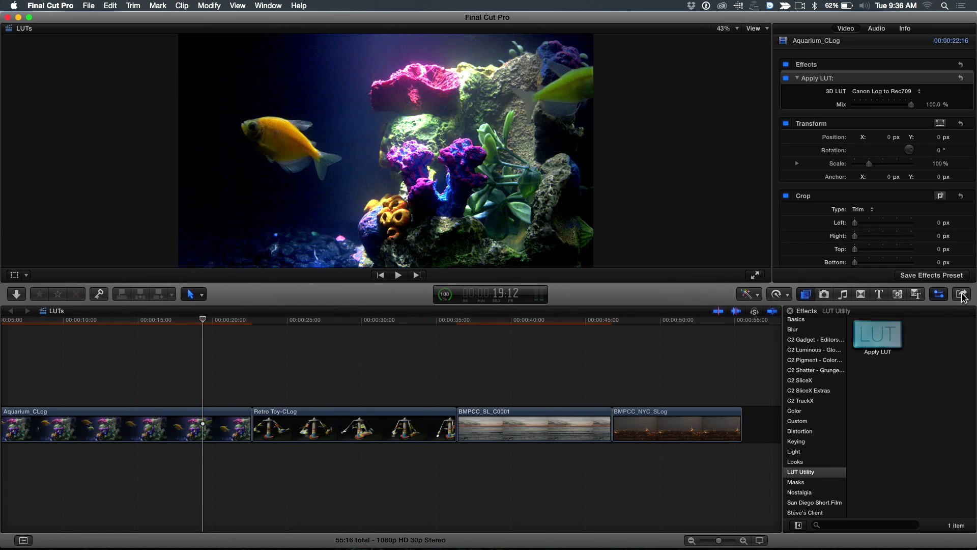
left_click(935, 277)
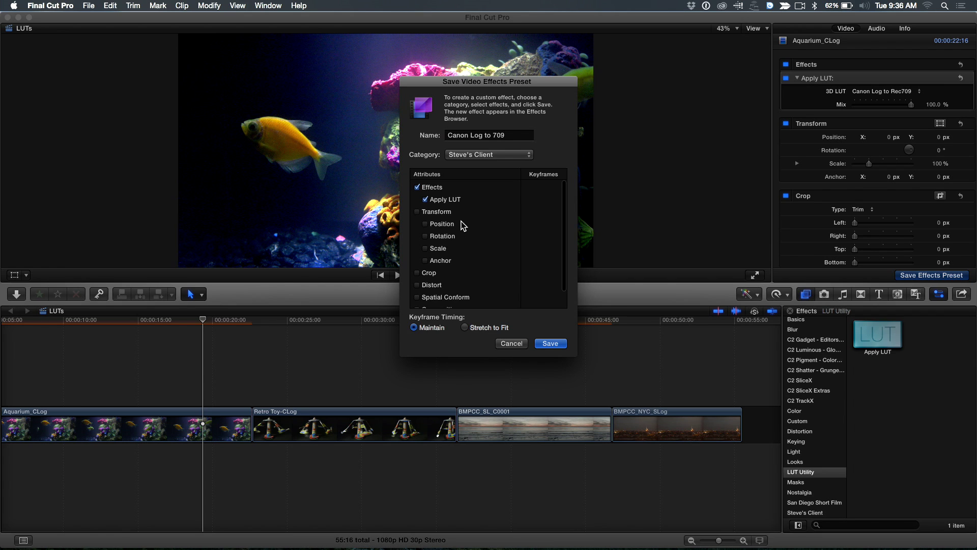
Step: Save the Canon Log to 709 preset under the LUT Utility category
left_click(499, 155)
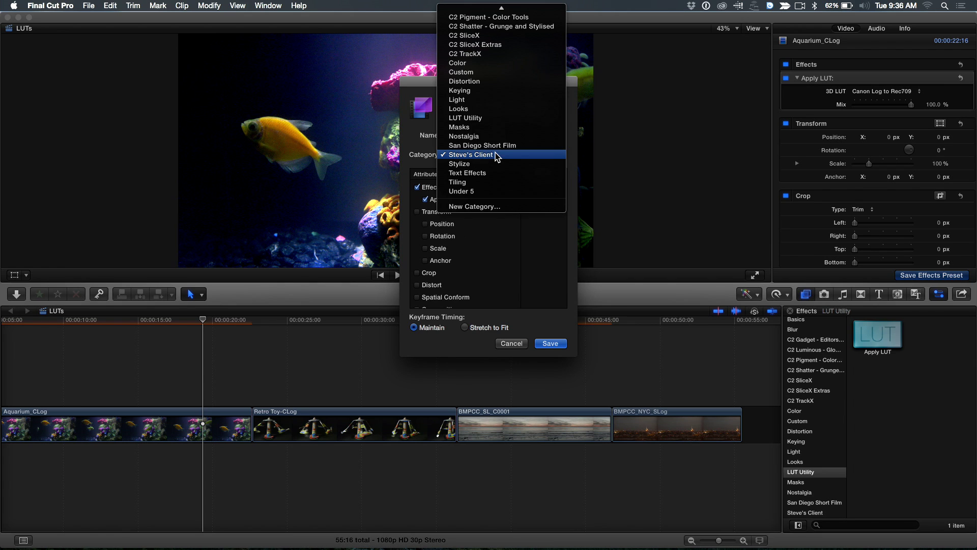
left_click(482, 119)
left_click(550, 344)
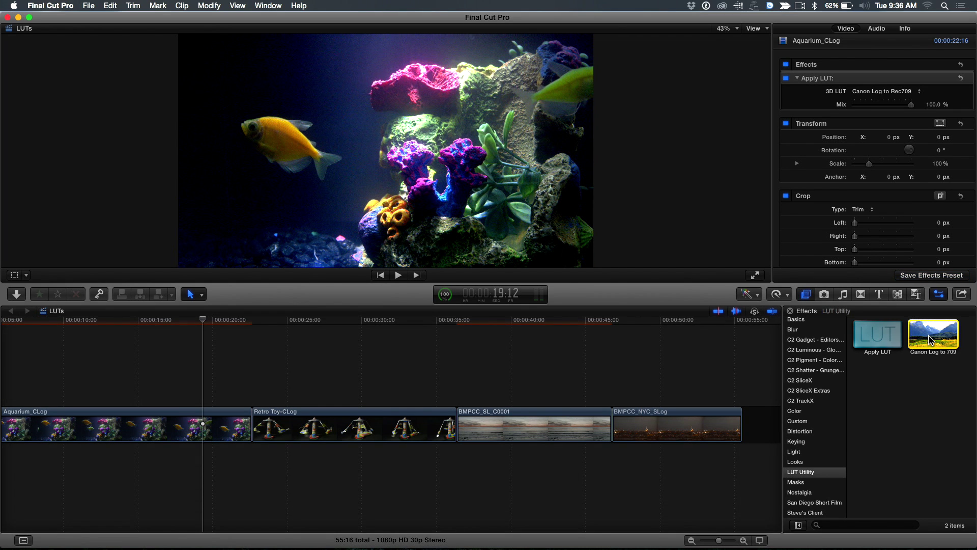
Step: Make Canon Log to 709 the default effect and add it to Aquarium_CLog and Retro Toy-CLog
right_click(930, 340)
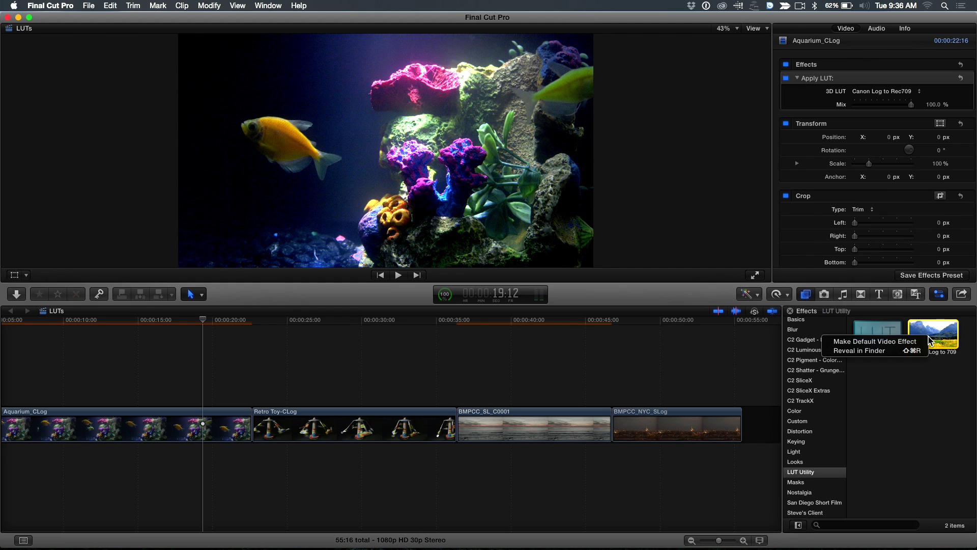
left_click(903, 346)
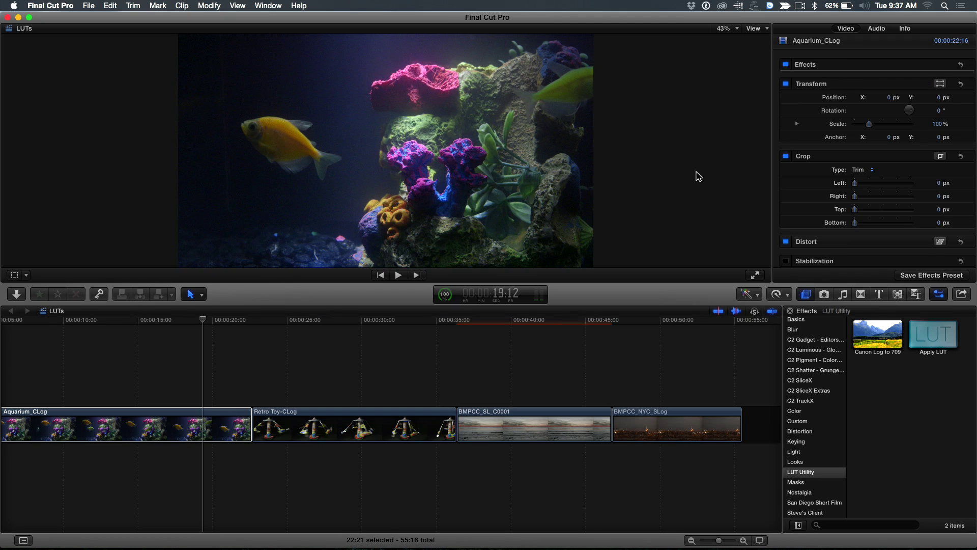
left_click(270, 382)
left_click_drag(175, 364, 315, 458)
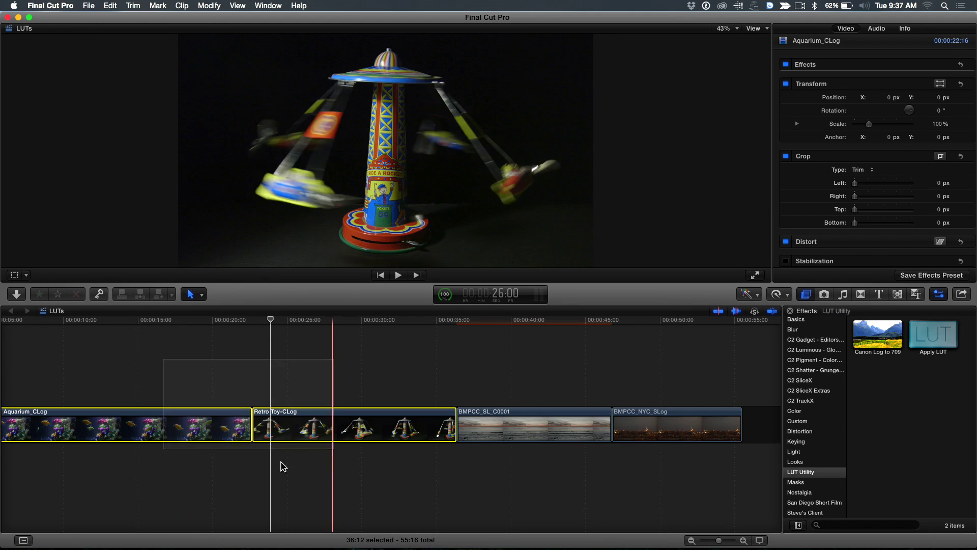
left_click(111, 6)
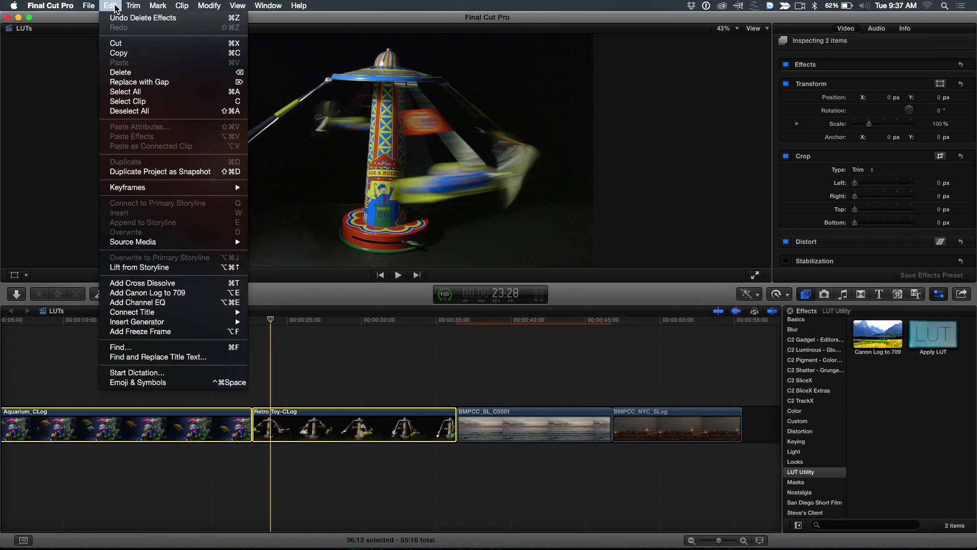
left_click(142, 294)
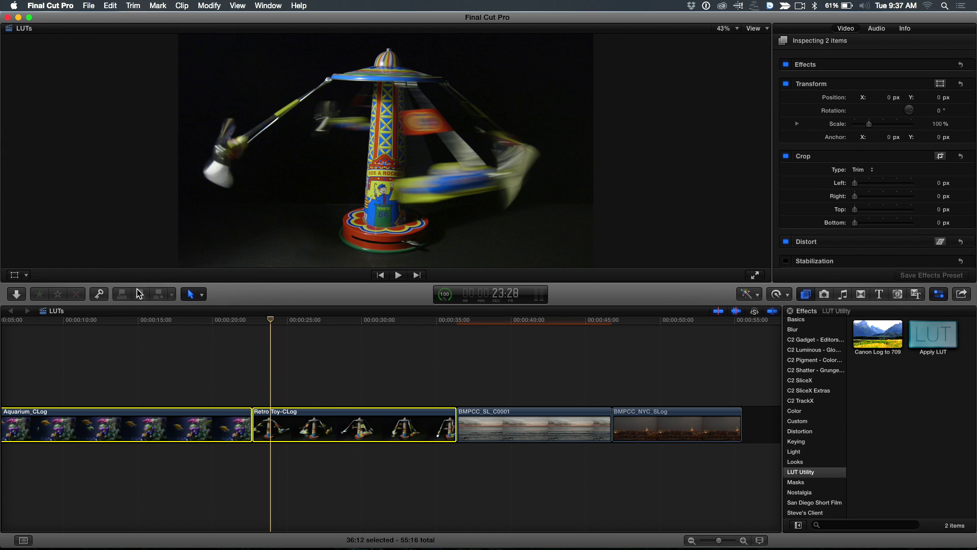